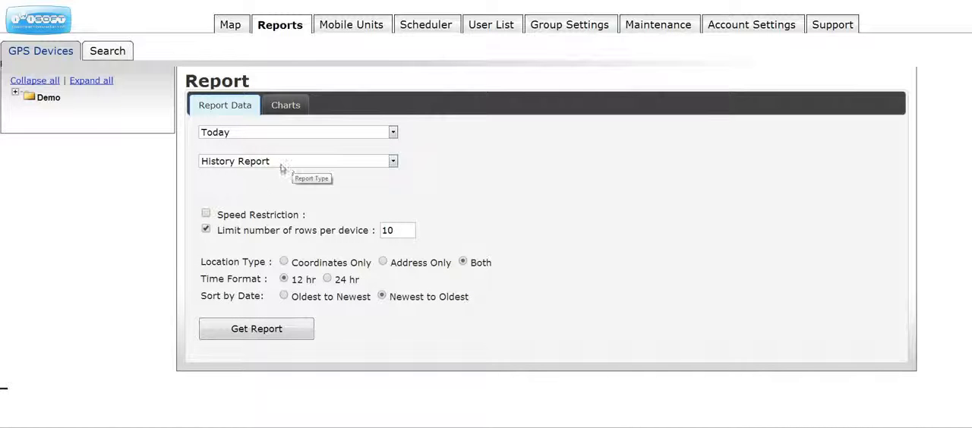
Expand the Demo and EA Service device groups and select unit 545 for the report.
left_click(14, 92)
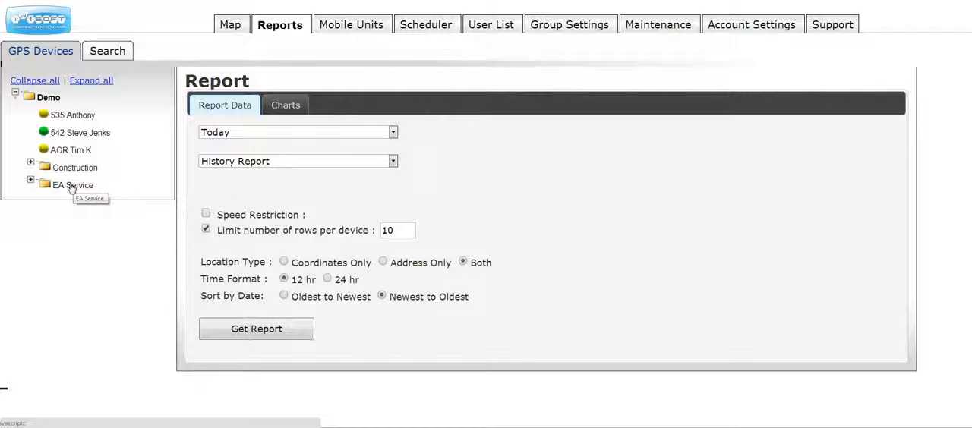
left_click(31, 180)
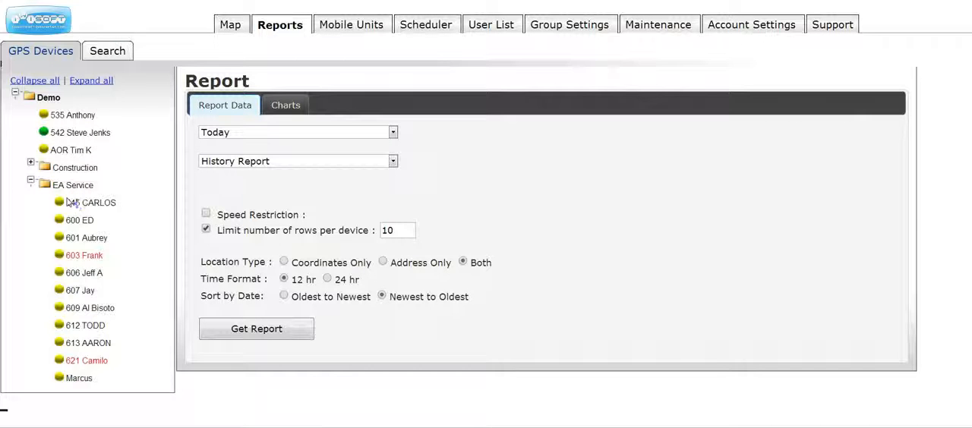
left_click(91, 202)
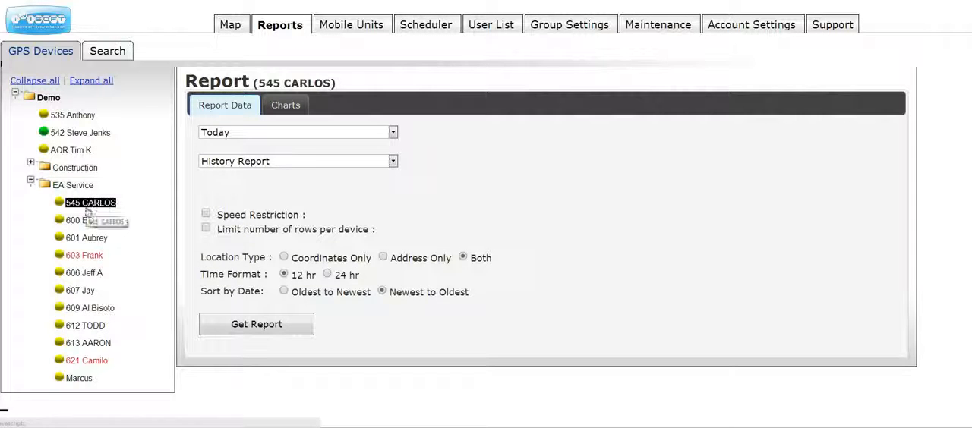
left_click_drag(339, 82, 241, 82)
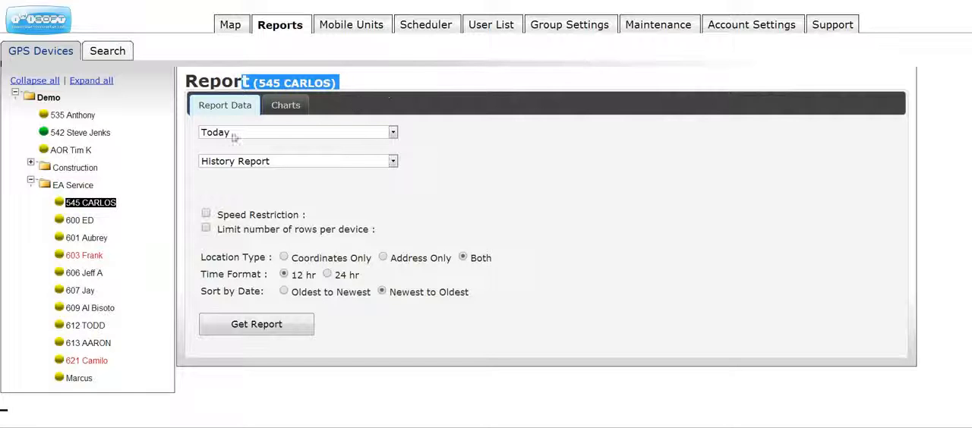
Generate today's History Report for the unit with Address Only locations, sorted newest to oldest.
left_click(394, 132)
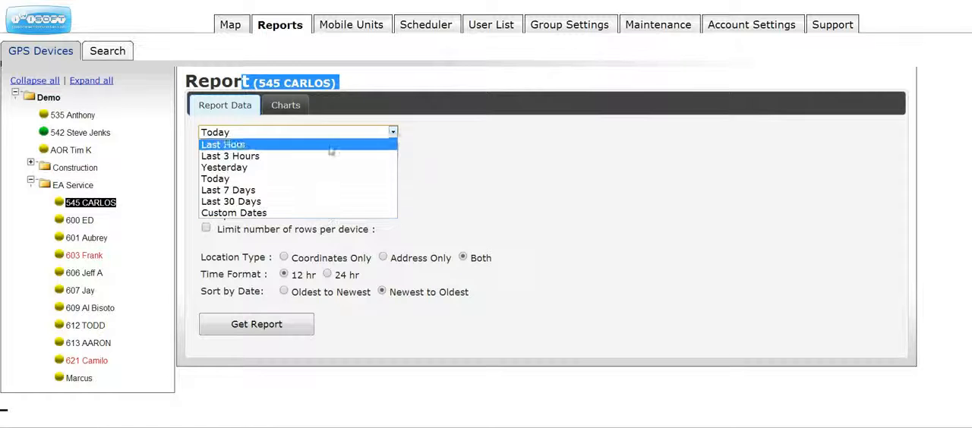
left_click(441, 162)
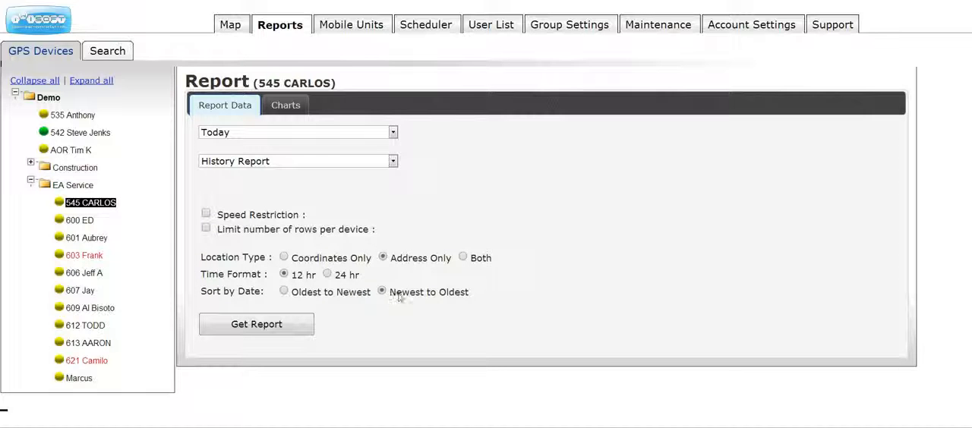
left_click(262, 325)
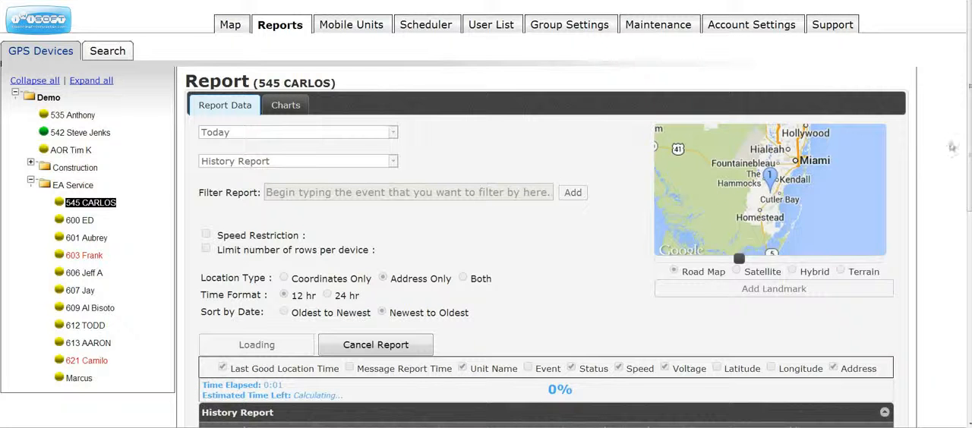
Read through the History Report rows from newest to oldest and back, including the export options and a row's location map.
scroll(339, 258, "down", 4)
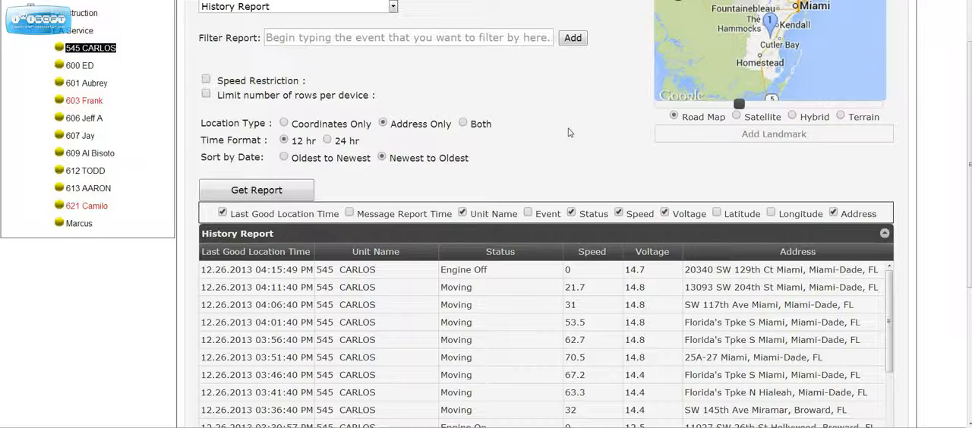
scroll(569, 136, "down", 1)
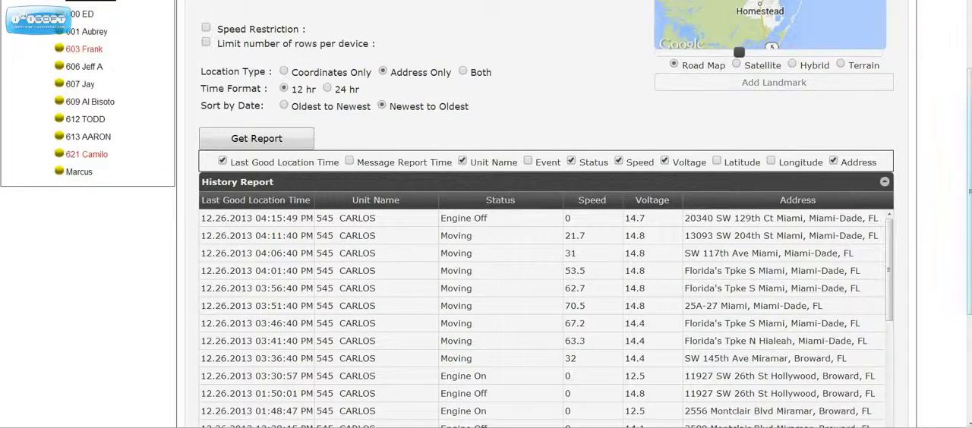
scroll(949, 194, "down", 4)
scroll(521, 142, "down", 10)
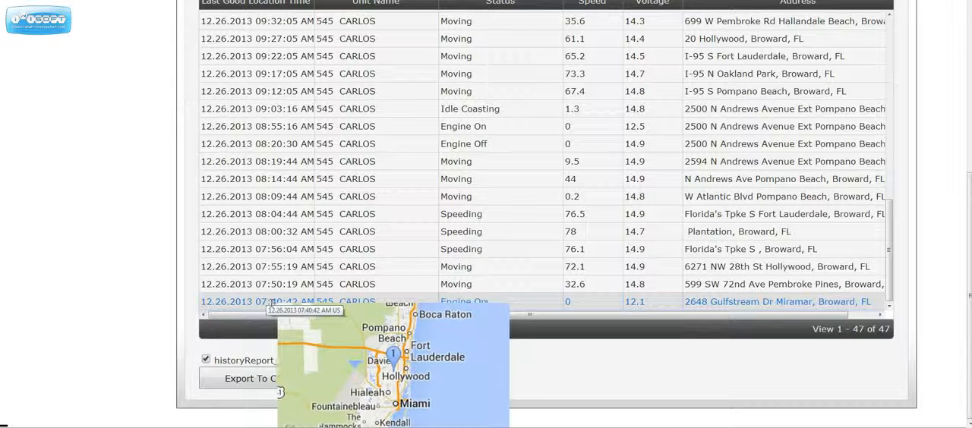
mouse_move(445, 296)
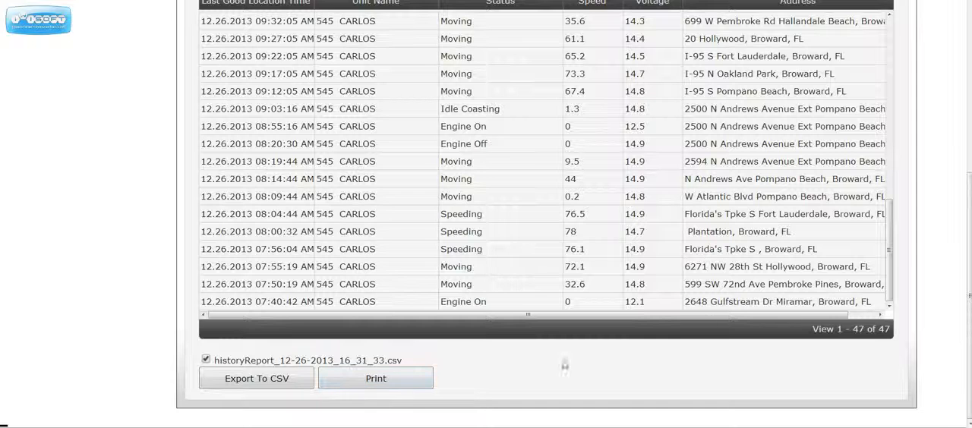
left_click(892, 163)
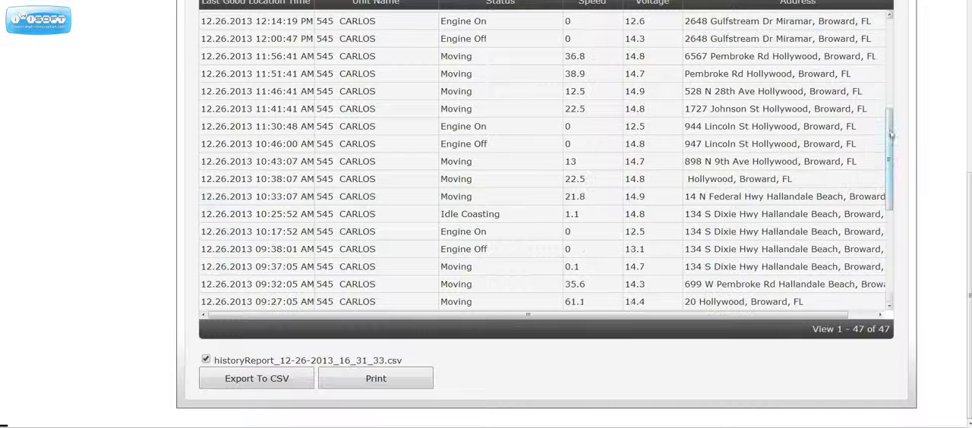
left_click(892, 82)
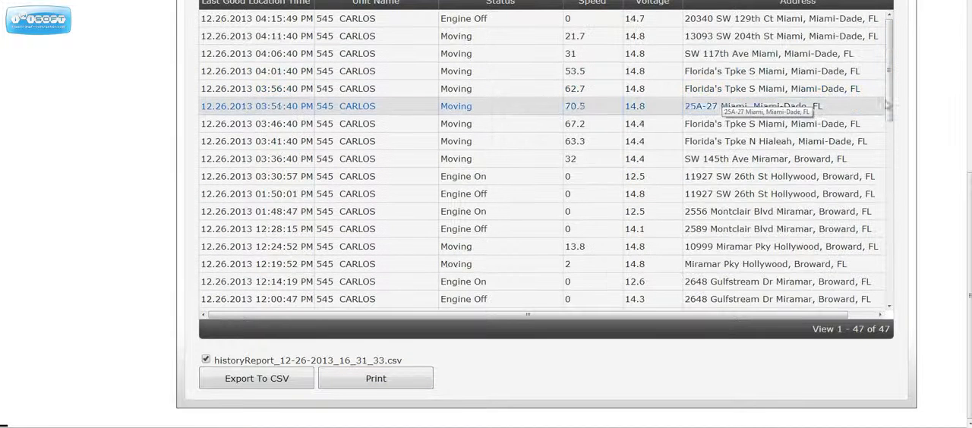
scroll(937, 128, "up", 2)
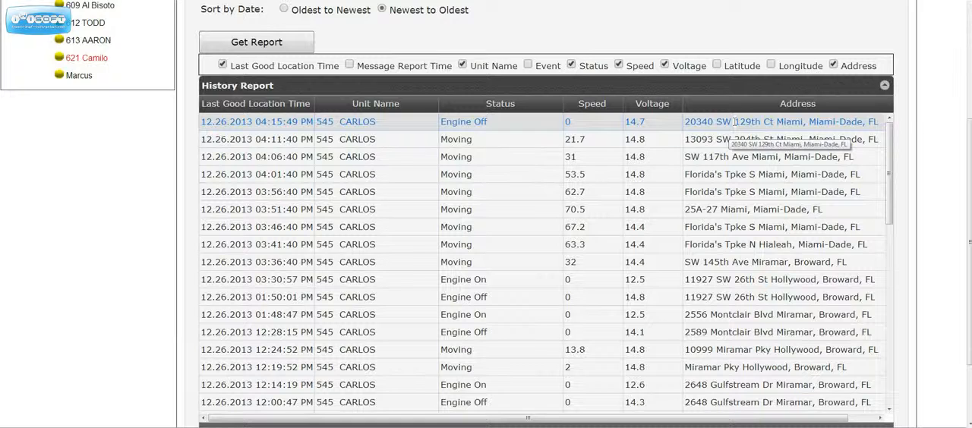
scroll(943, 150, "up", 3)
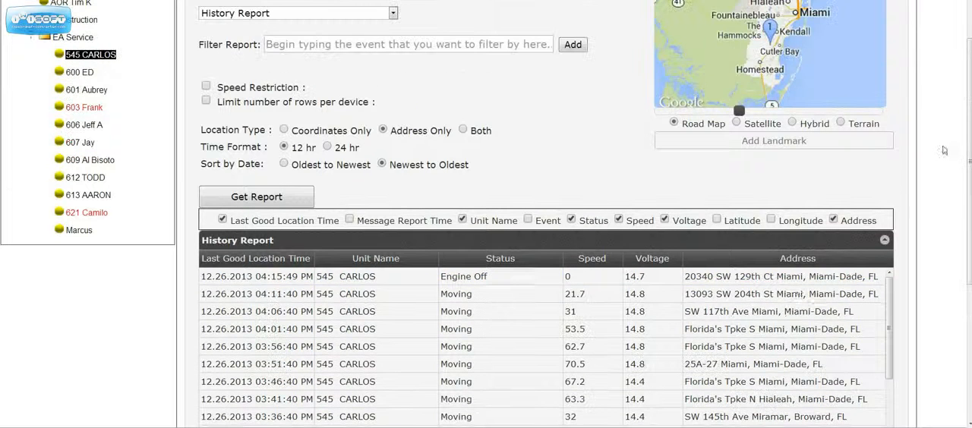
Select the newest Engine Off row and inspect the new landmark form for its location, closing it without adding a landmark.
left_click(754, 276)
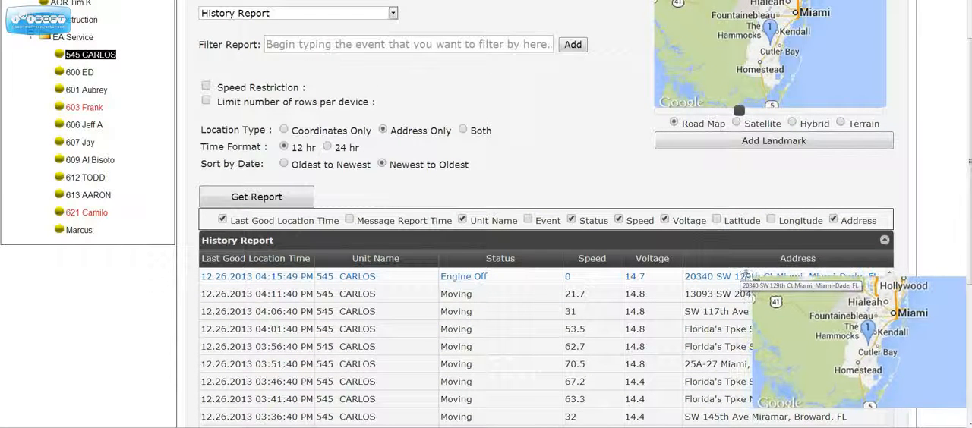
left_click(774, 142)
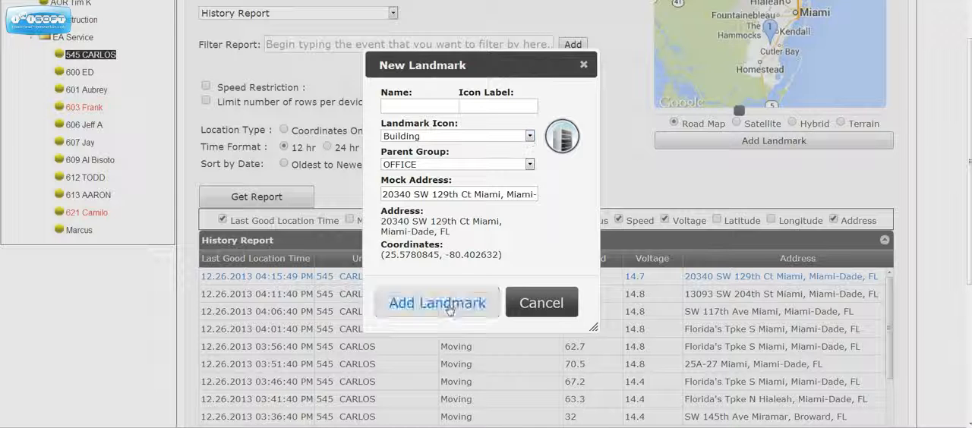
left_click(585, 67)
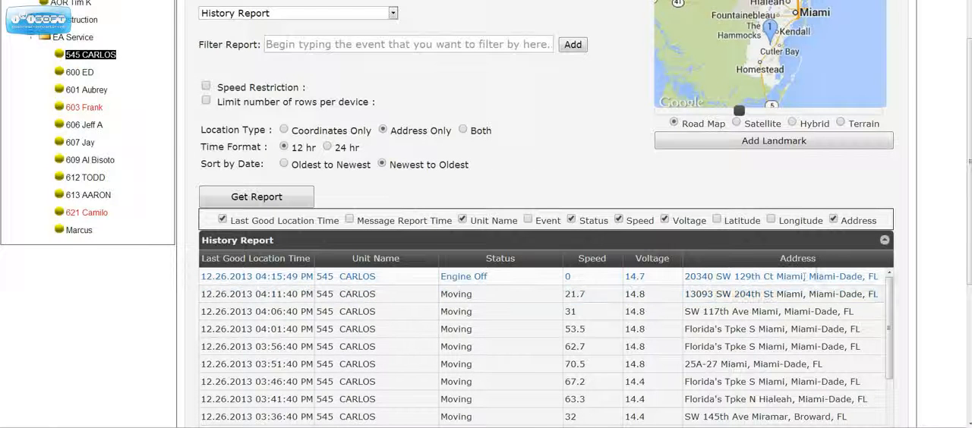
Show the selected location on the Satellite map and zoom in to street level.
mouse_move(793, 275)
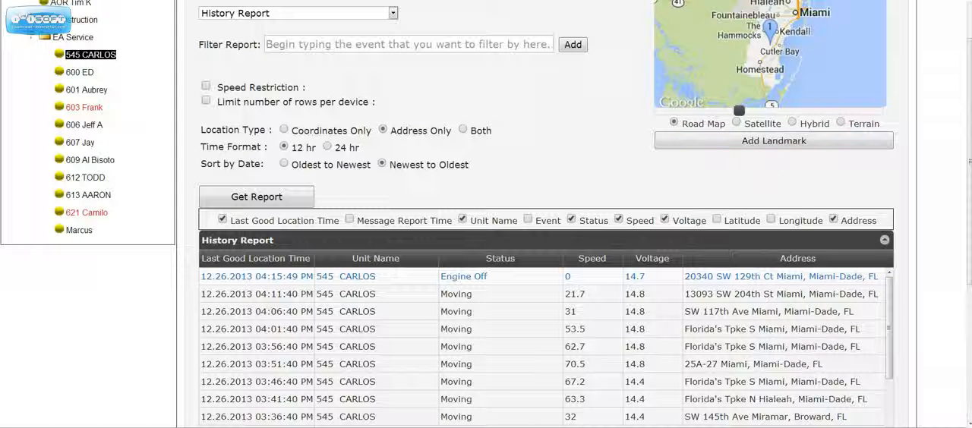
left_click(736, 123)
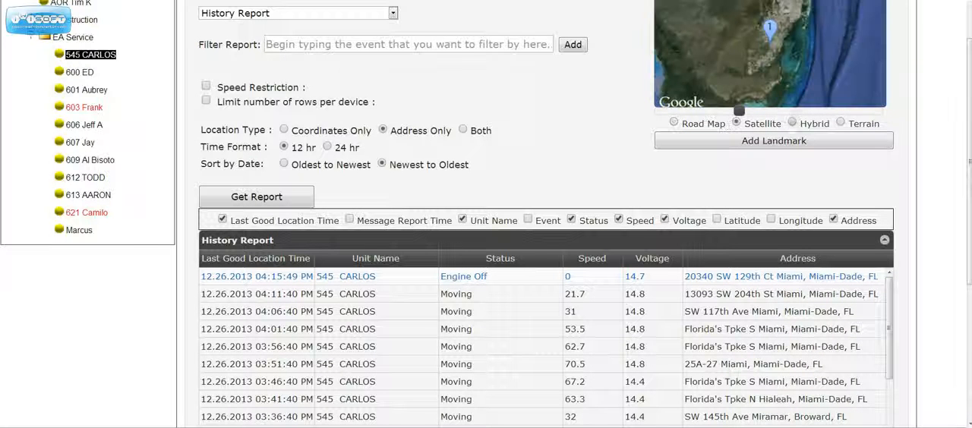
left_click_drag(739, 112, 870, 112)
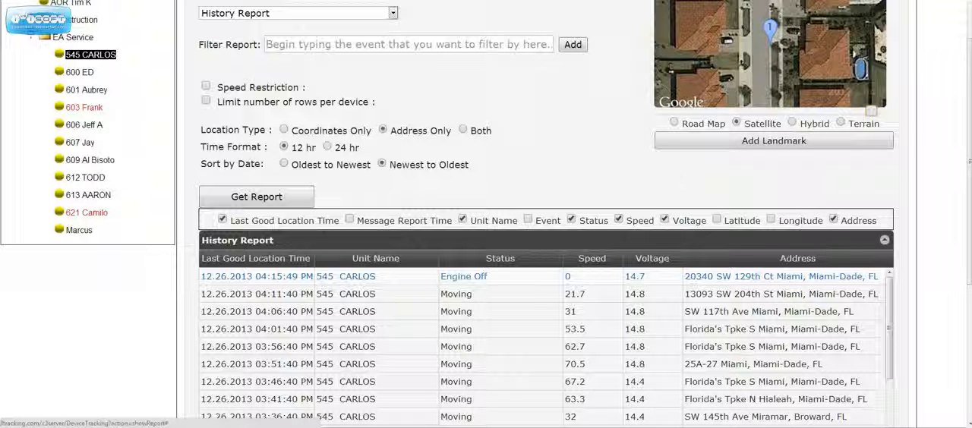
Filter the History Report by the Moving event.
left_click(433, 44)
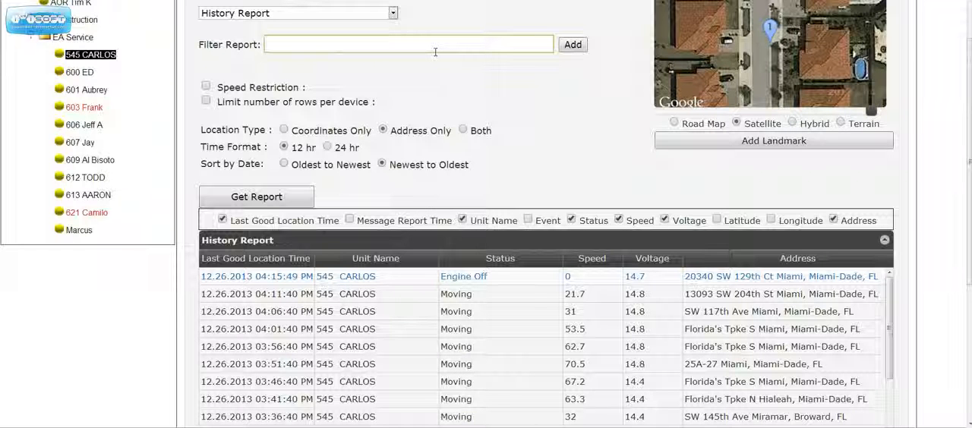
type("movi")
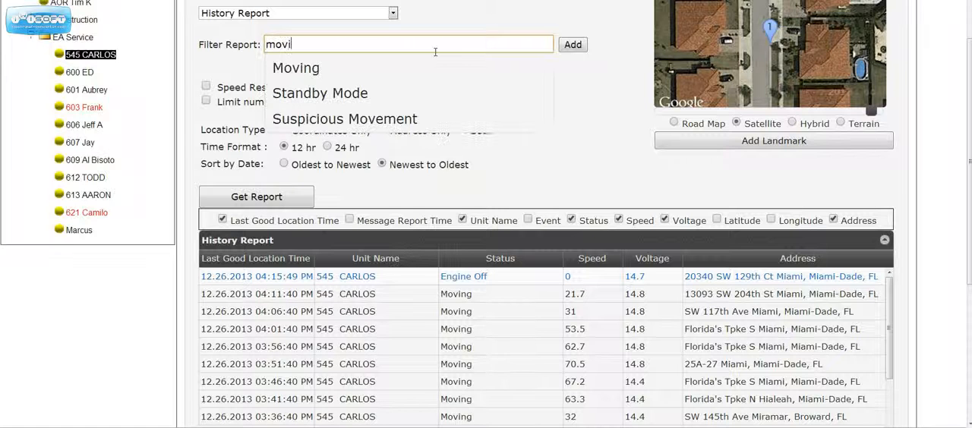
type("n")
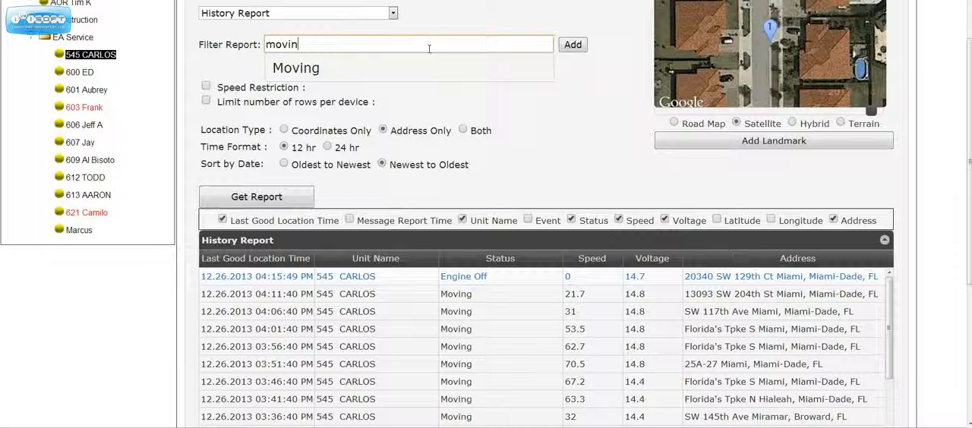
left_click(409, 68)
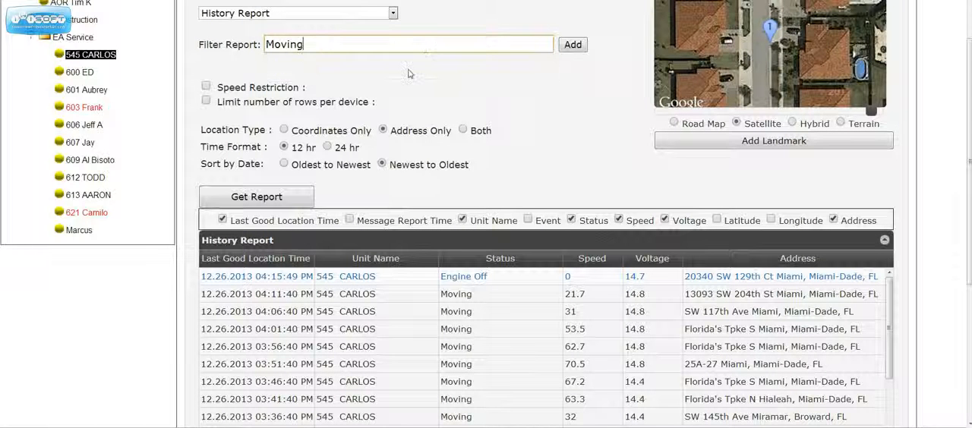
left_click(572, 44)
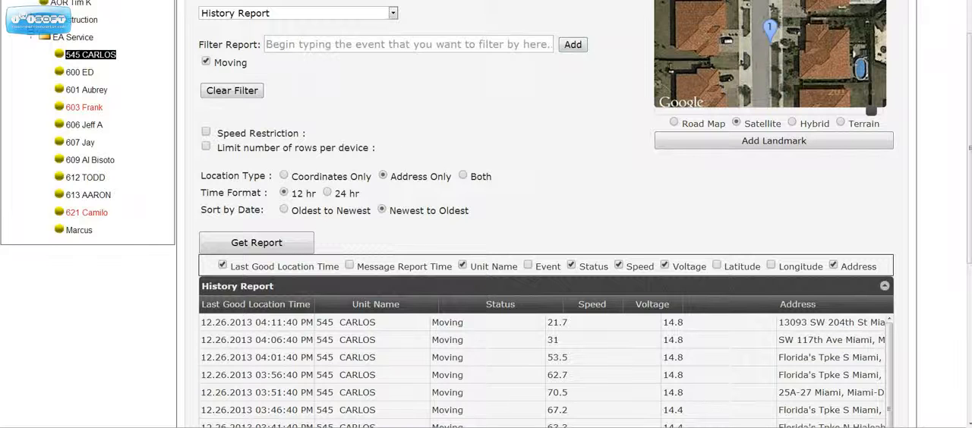
Review the filtered rows and turn off the Moving filter.
scroll(544, 283, "down", 5)
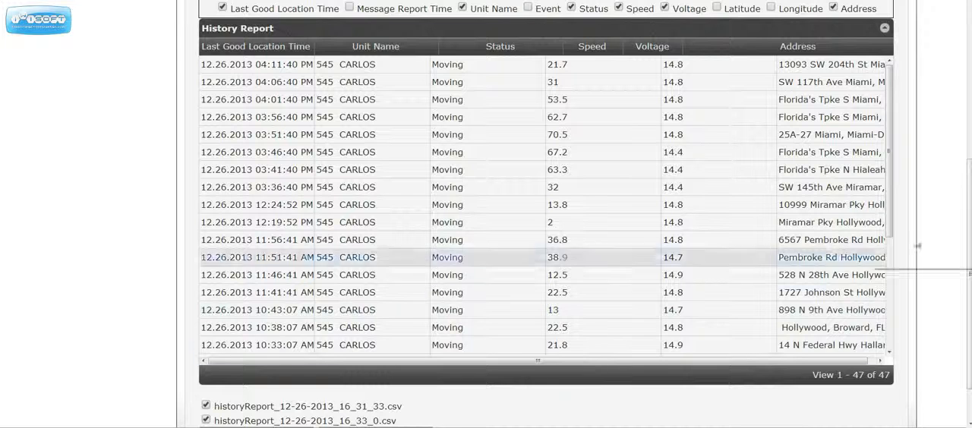
scroll(935, 225, "up", 3)
scroll(940, 176, "up", 1)
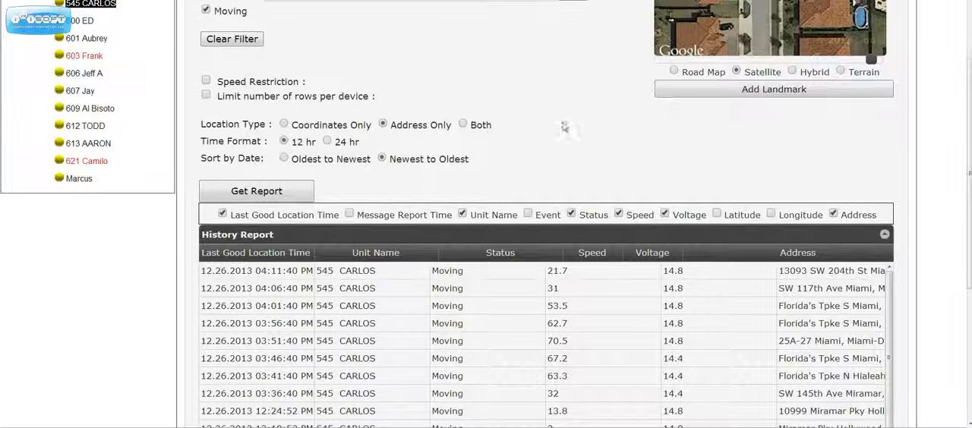
scroll(563, 126, "up", 1)
left_click(204, 63)
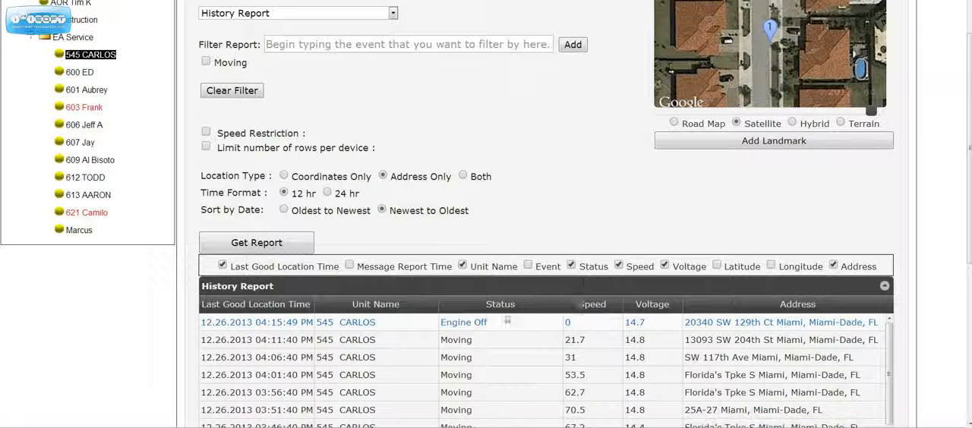
Hide the Speed and Voltage columns in the History Report.
left_click(619, 265)
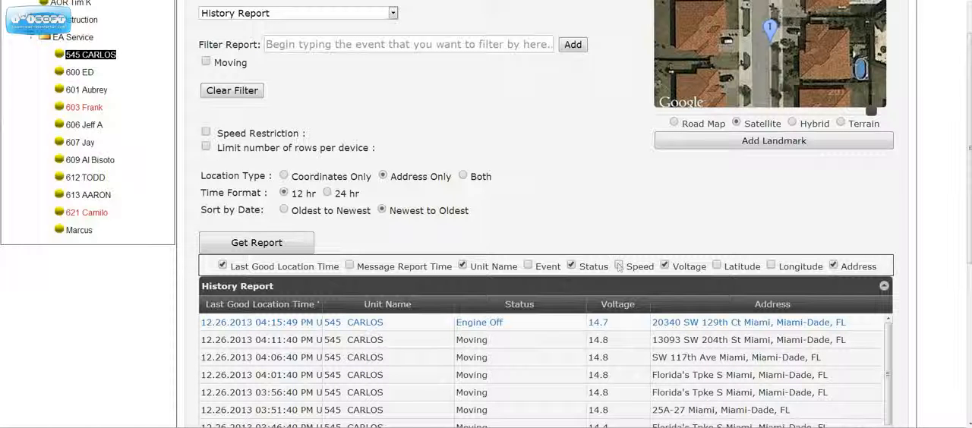
left_click(665, 267)
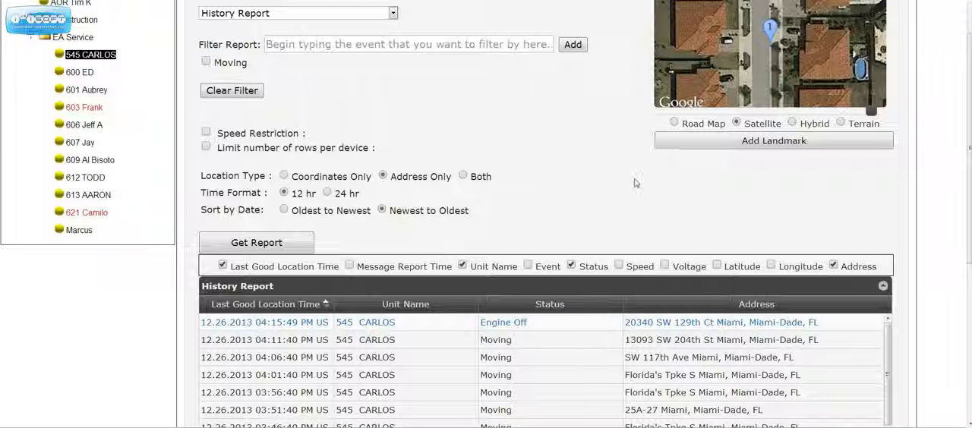
View the unit's event chart and return to the History Report table.
scroll(613, 185, "up", 4)
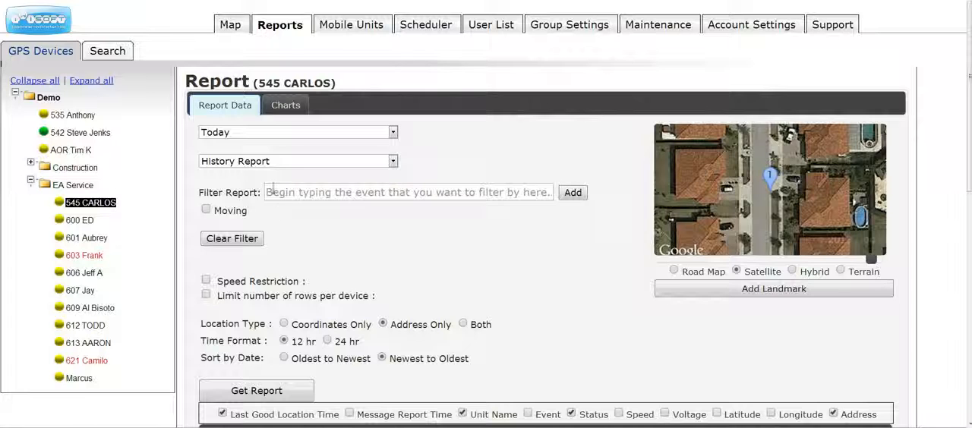
left_click(288, 105)
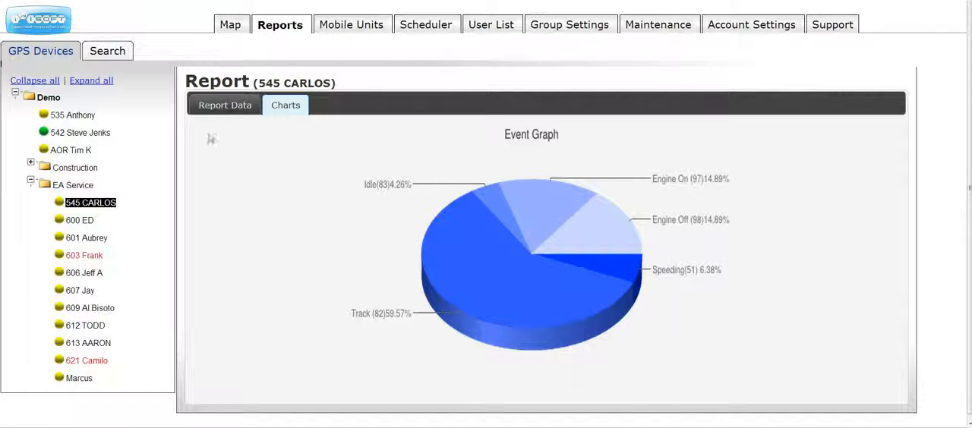
left_click(220, 112)
left_click(233, 105)
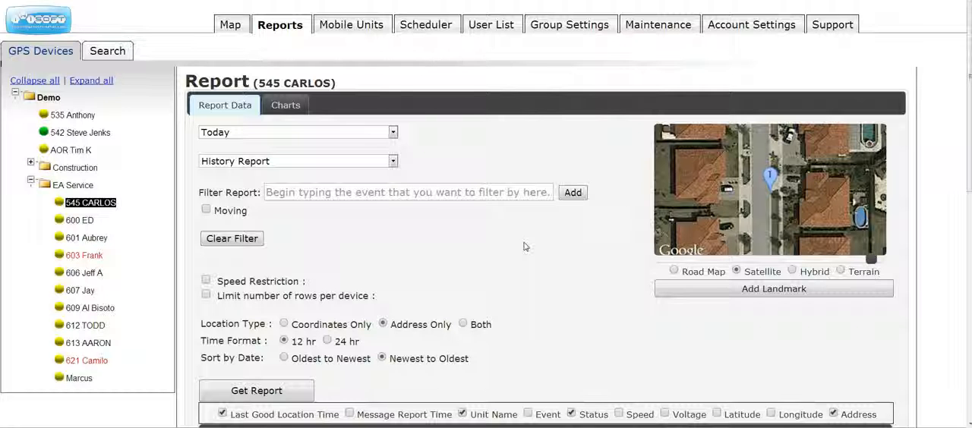
scroll(523, 247, "down", 1)
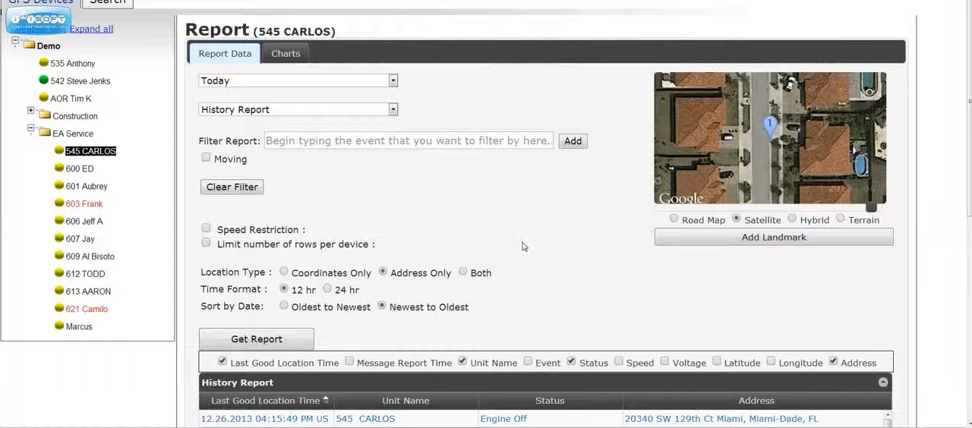
scroll(522, 247, "down", 1)
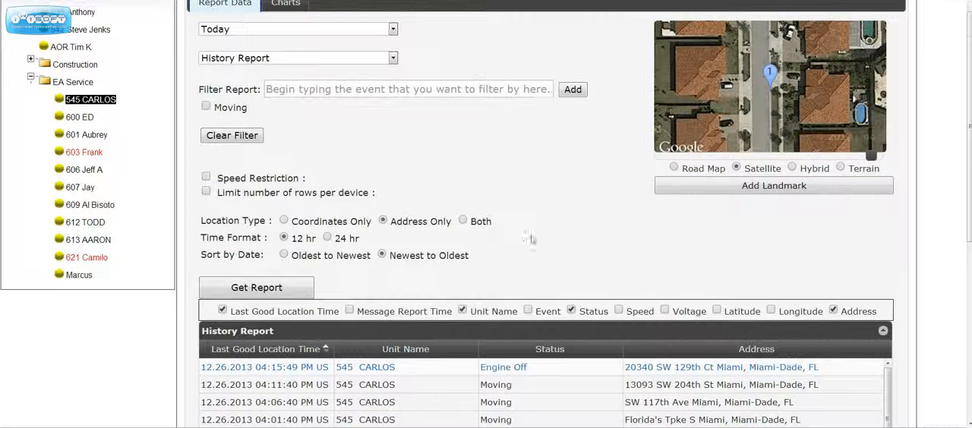
scroll(522, 247, "down", 1)
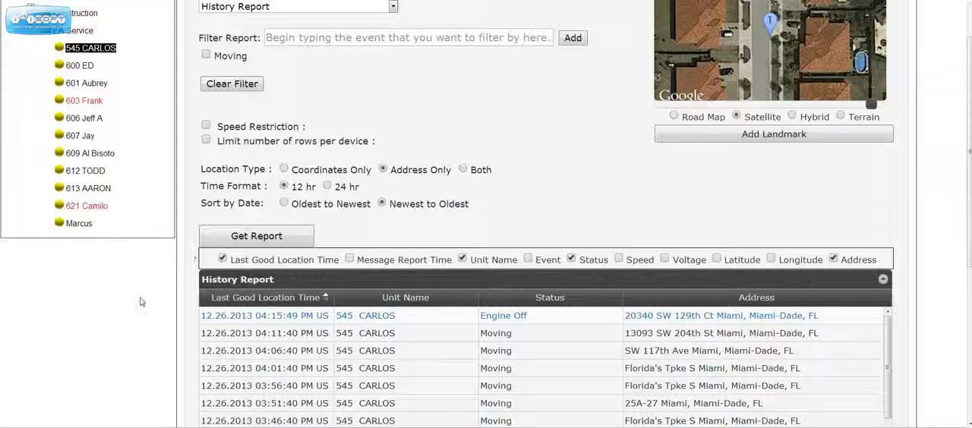